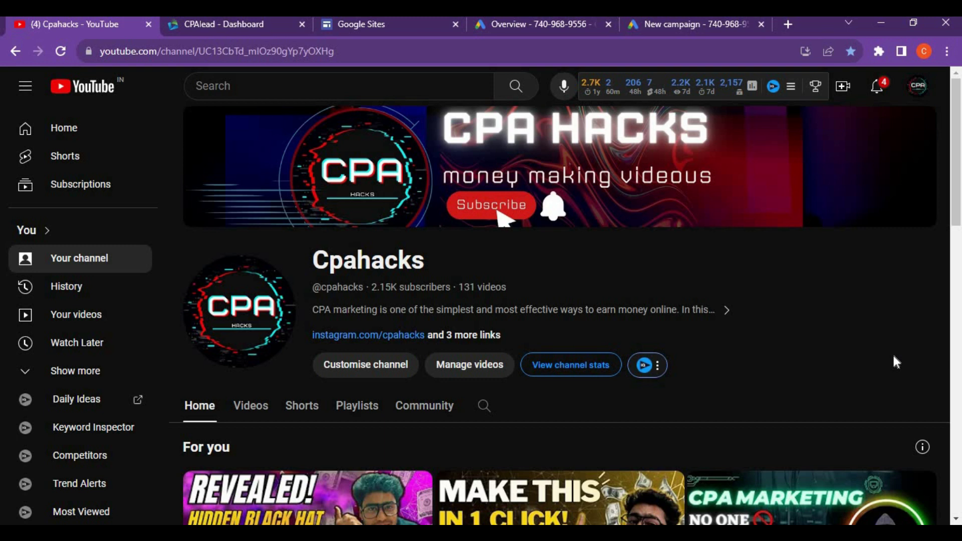
- Copy the Knife Hit Master Game affiliate link from CPAlead, then bring up Google Sites
{"action": "left_click", "coordinate": [221, 23]}
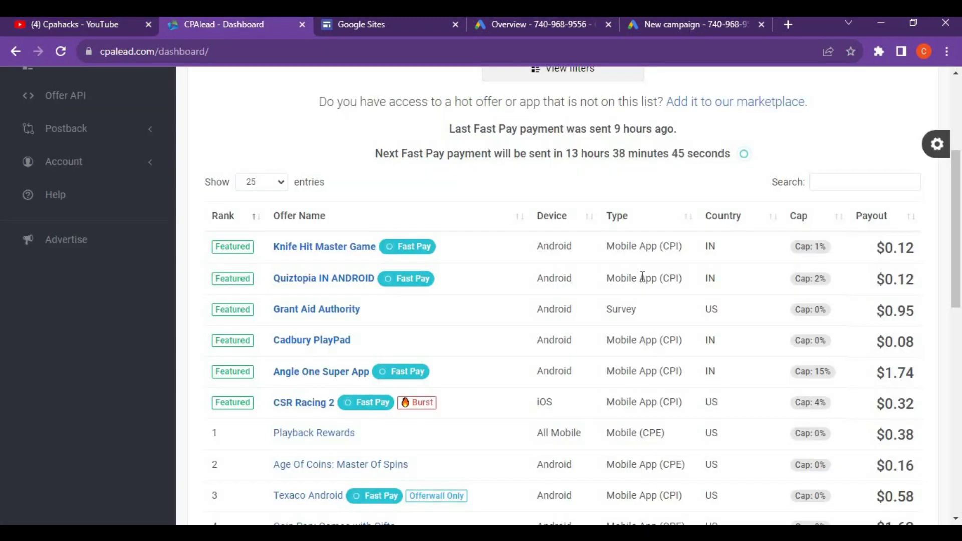
{"action": "left_click", "coordinate": [359, 250]}
{"action": "scroll", "coordinate": [583, 418], "scroll_direction": "down", "scroll_amount": 1}
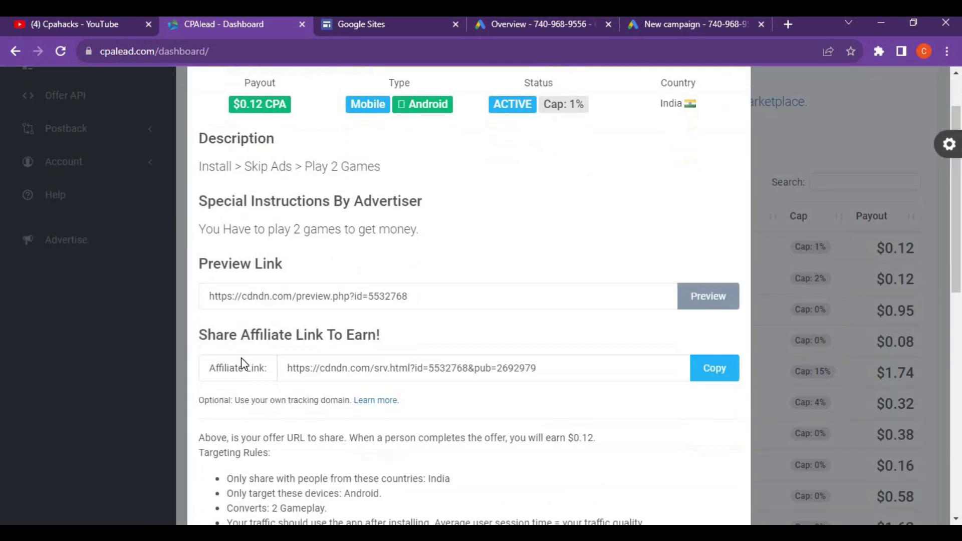
{"action": "left_click", "coordinate": [718, 373]}
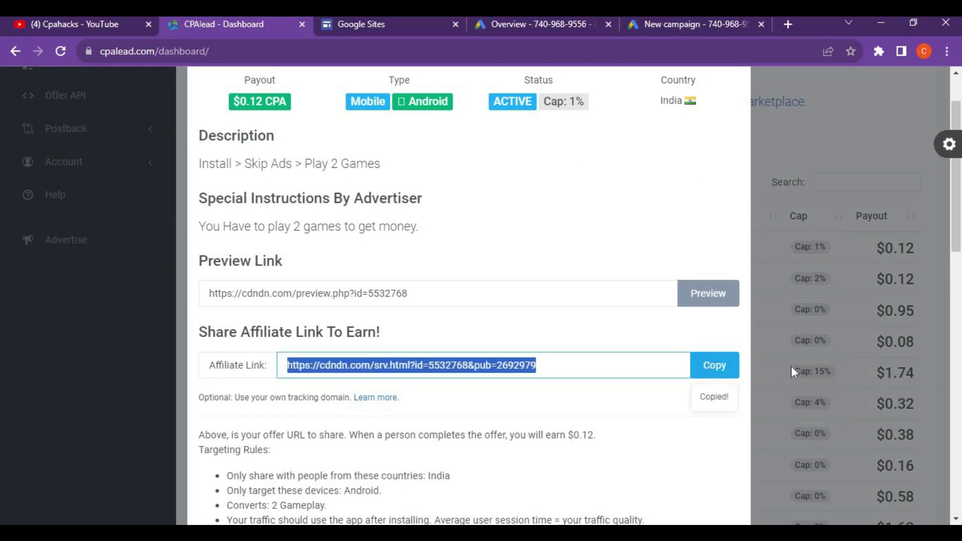
{"action": "left_click", "coordinate": [397, 24]}
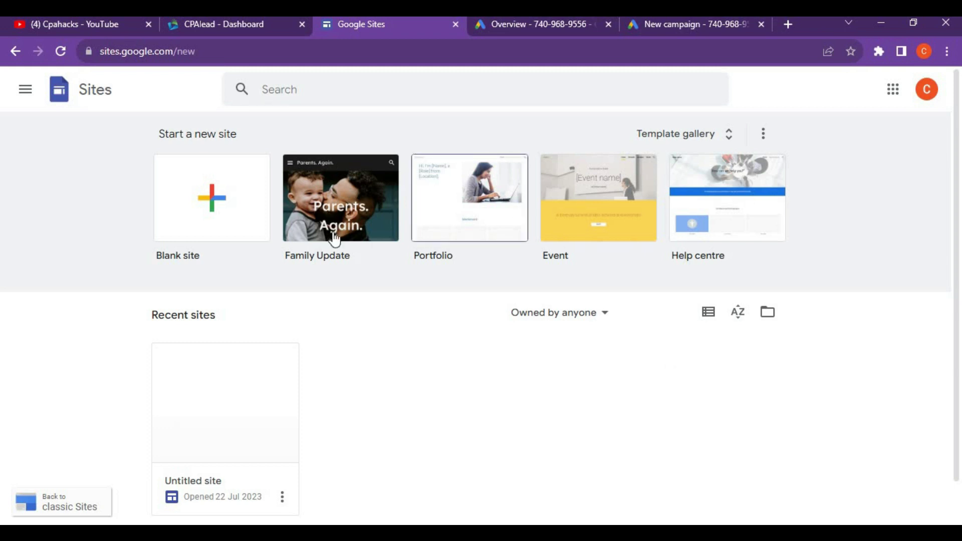
- Create a blank untitled Google Sites site and select its page address in the editor
{"action": "left_click", "coordinate": [198, 195]}
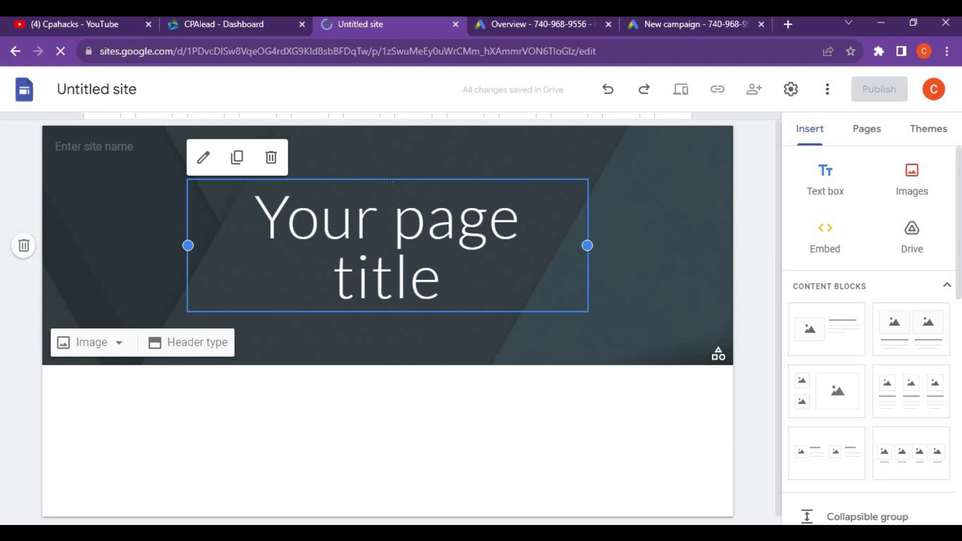
{"action": "left_click", "coordinate": [238, 23]}
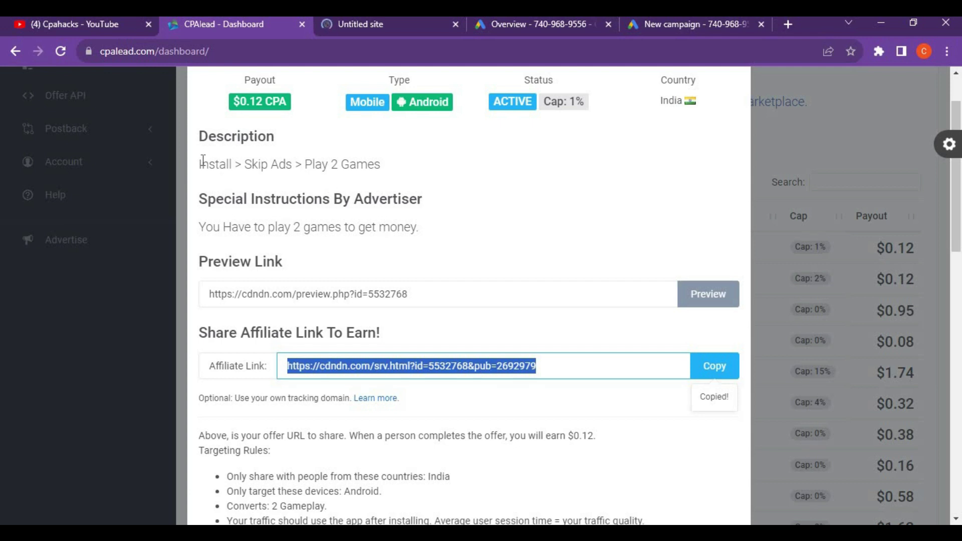
{"action": "left_click", "coordinate": [398, 29]}
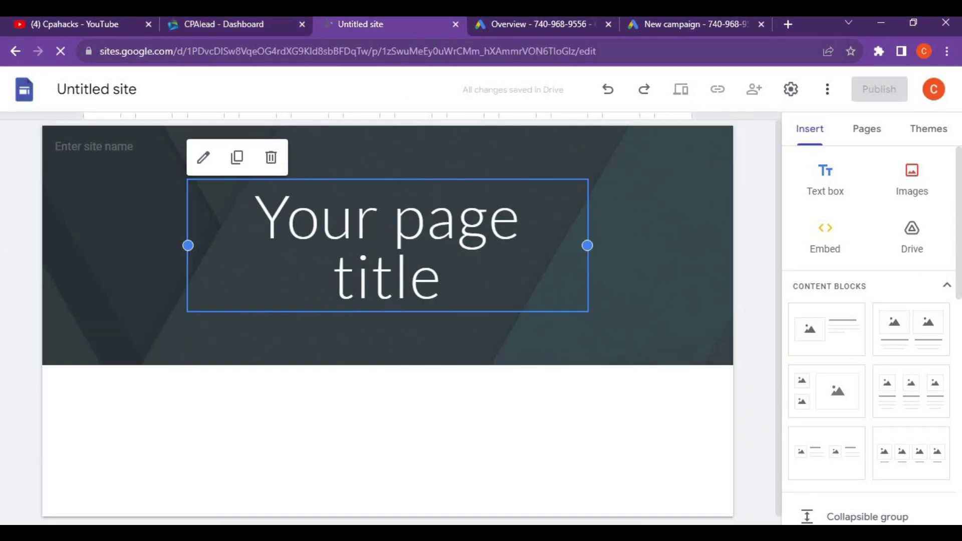
{"action": "left_click", "coordinate": [434, 51]}
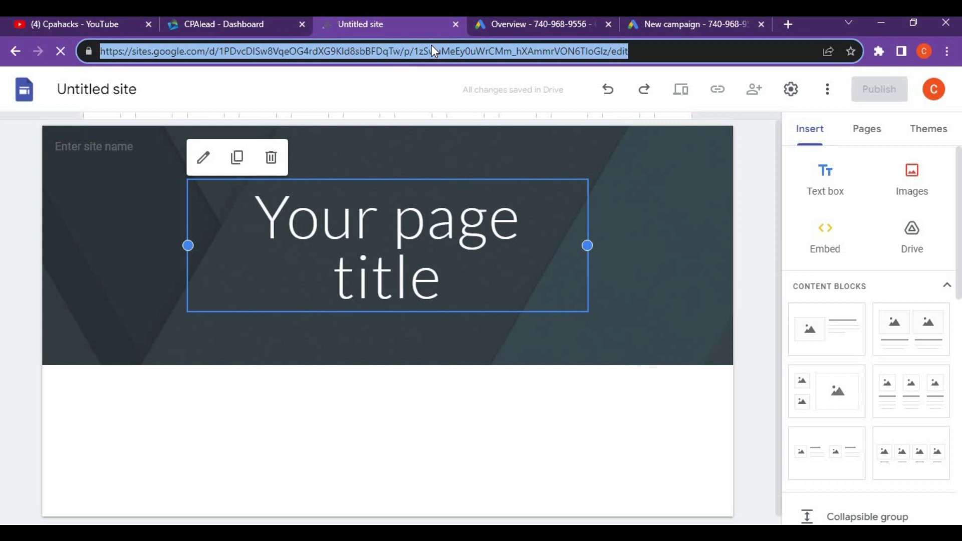
- Start a new Search campaign in Google Ads, dismissing the notices and goals prompt
{"action": "left_click", "coordinate": [546, 25]}
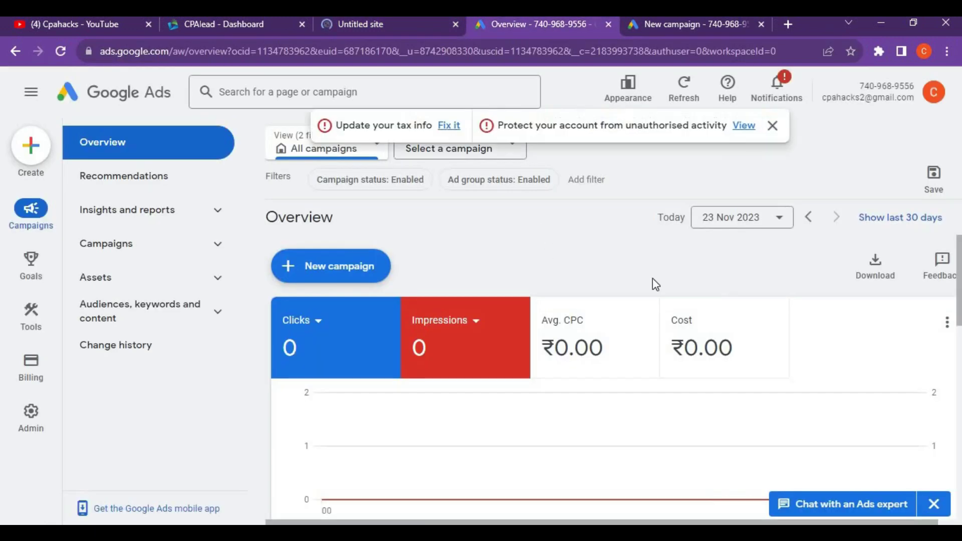
{"action": "left_click", "coordinate": [773, 127]}
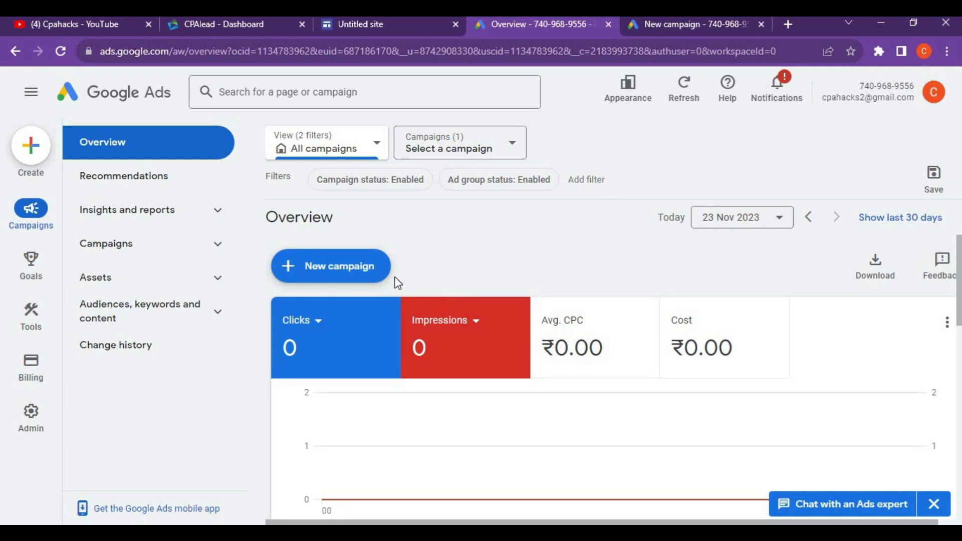
{"action": "left_click", "coordinate": [346, 275]}
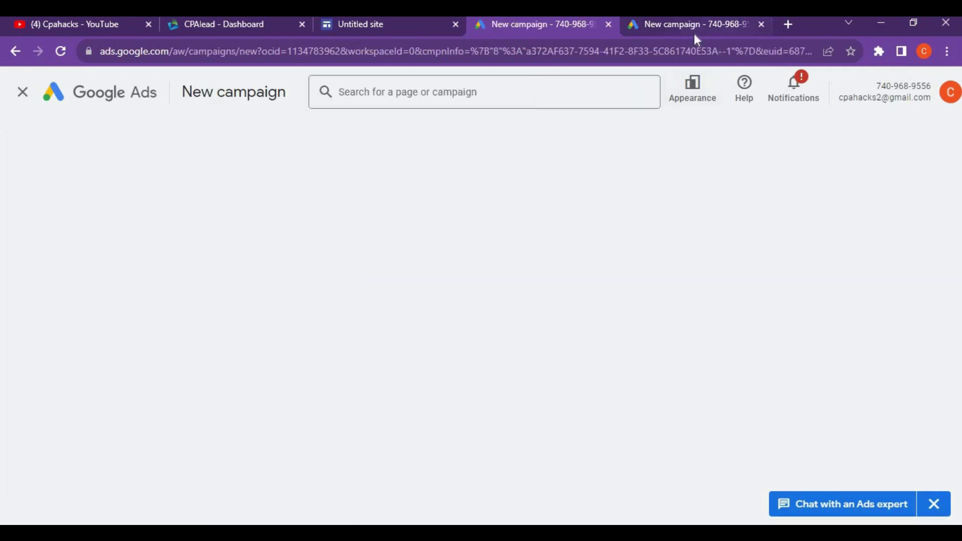
{"action": "left_click", "coordinate": [694, 31]}
{"action": "scroll", "coordinate": [652, 389], "scroll_direction": "down", "scroll_amount": 1}
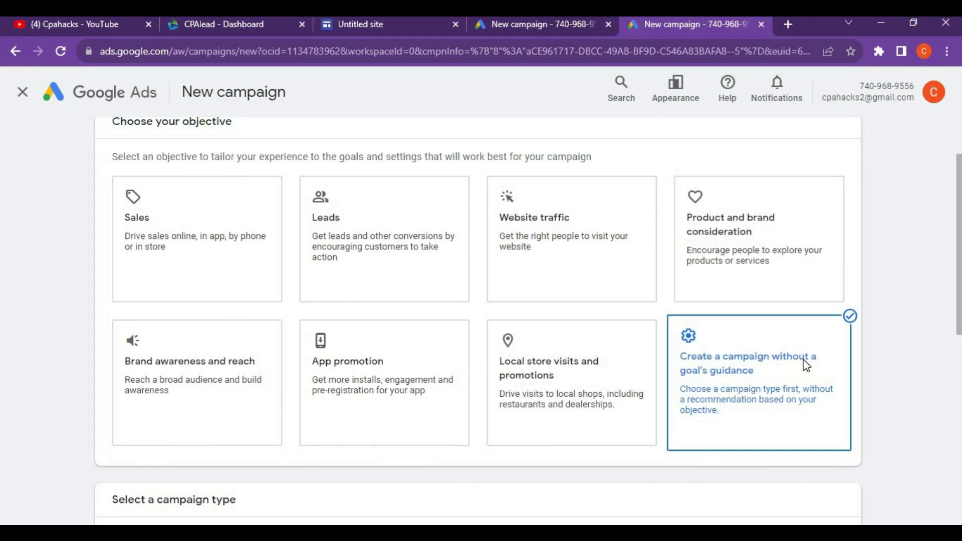
{"action": "scroll", "coordinate": [805, 365], "scroll_direction": "down", "scroll_amount": 6}
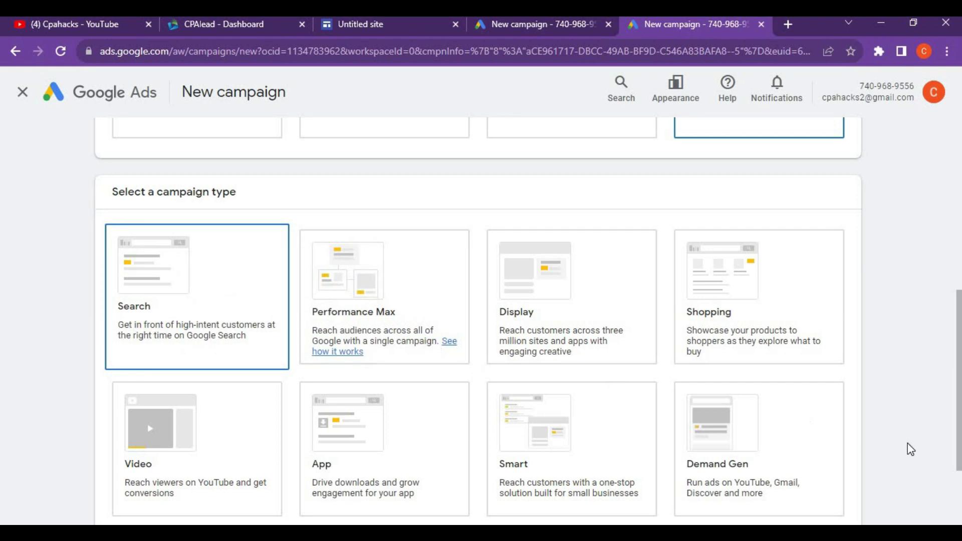
{"action": "scroll", "coordinate": [904, 446], "scroll_direction": "down", "scroll_amount": 5}
{"action": "left_click", "coordinate": [846, 452]}
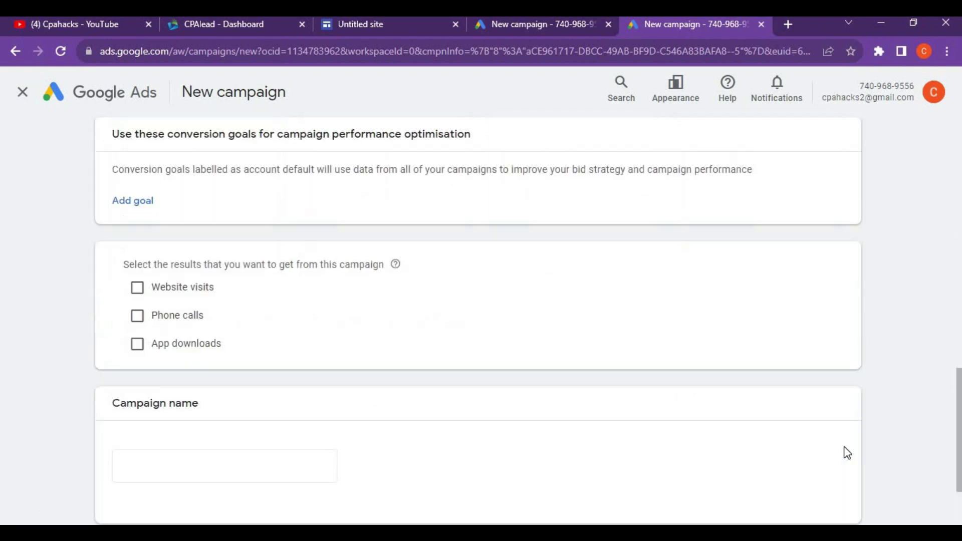
{"action": "left_click", "coordinate": [659, 245]}
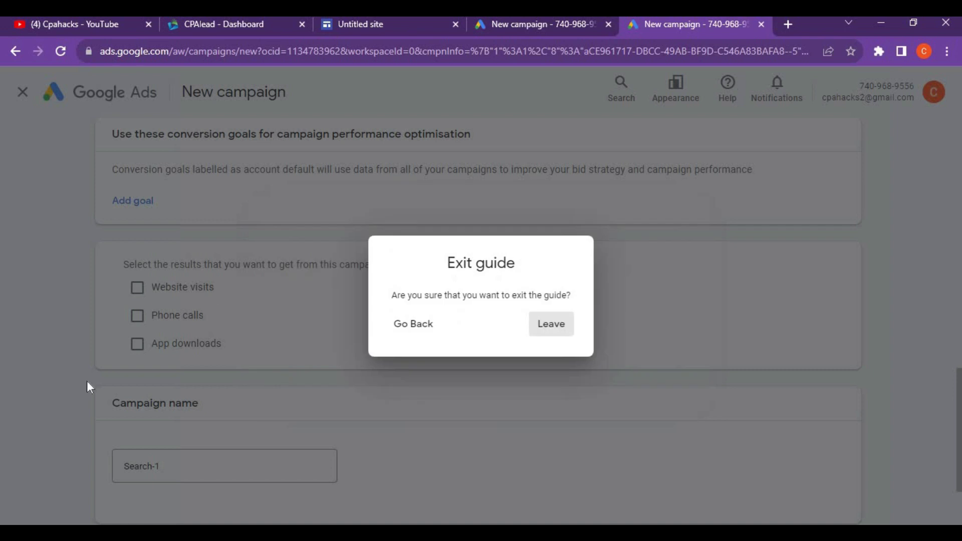
{"action": "left_click", "coordinate": [542, 331]}
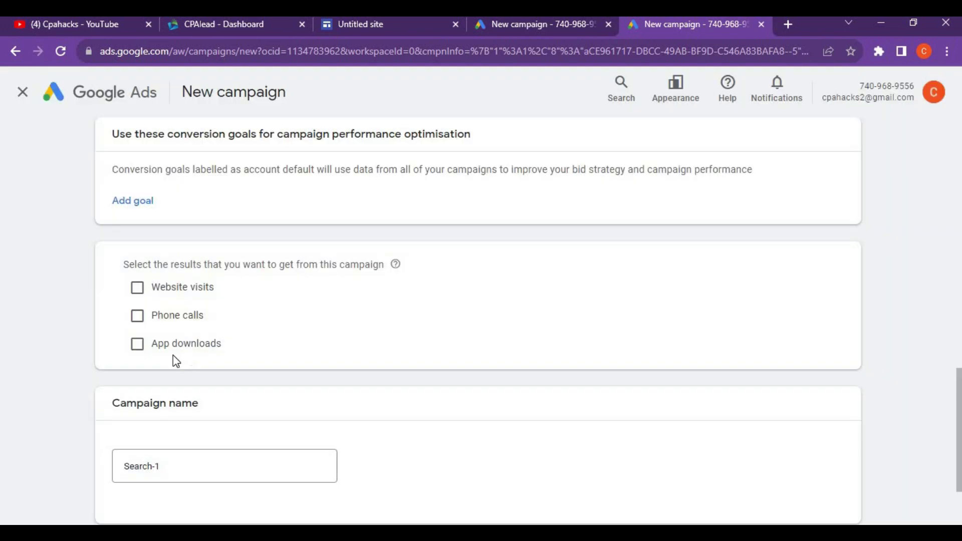
- Choose App downloads as the campaign result and rename the campaign to 'install'
{"action": "left_click", "coordinate": [172, 352]}
{"action": "scroll", "coordinate": [353, 336], "scroll_direction": "down", "scroll_amount": 4}
{"action": "scroll", "coordinate": [353, 332], "scroll_direction": "down", "scroll_amount": 1}
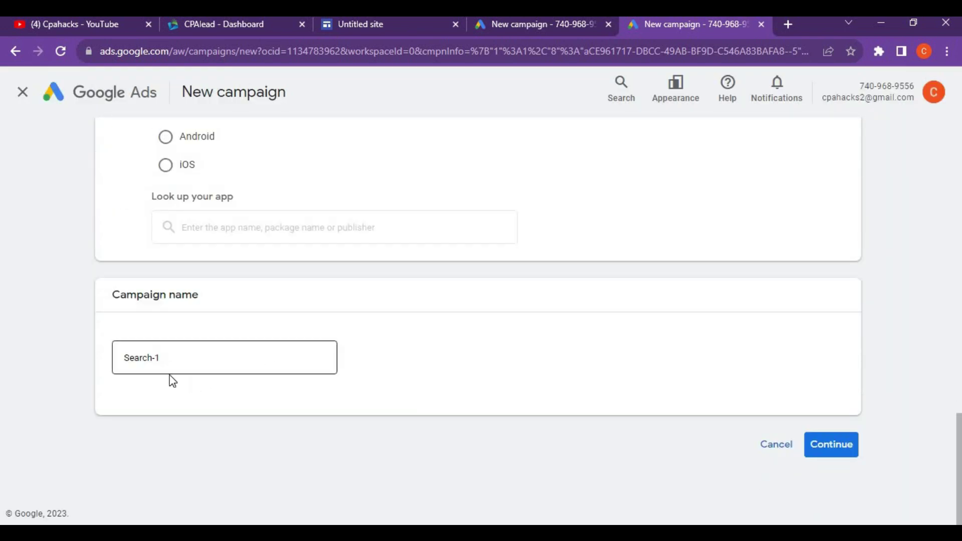
{"action": "left_click_drag", "start_coordinate": [169, 374], "coordinate": [58, 380]}
{"action": "type", "text": "install"}
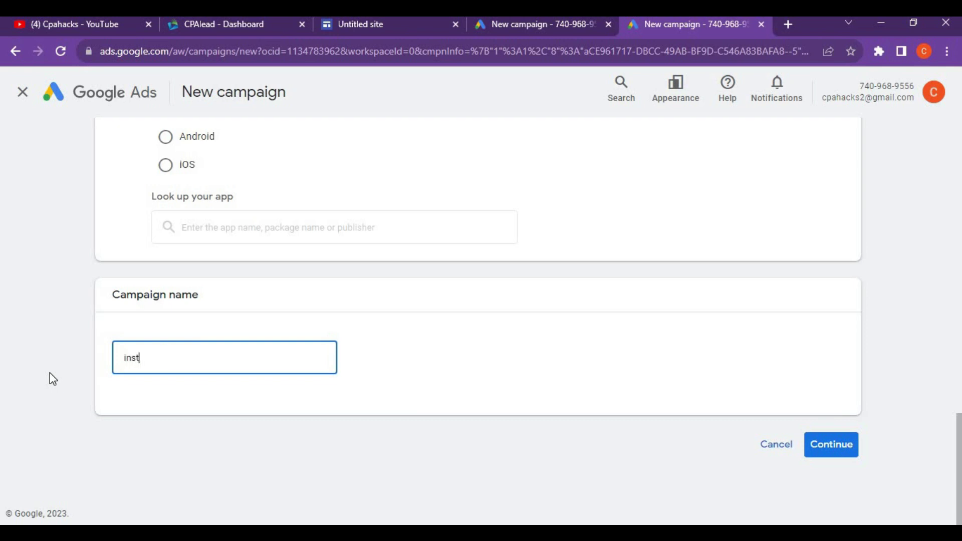
{"action": "left_click", "coordinate": [858, 454]}
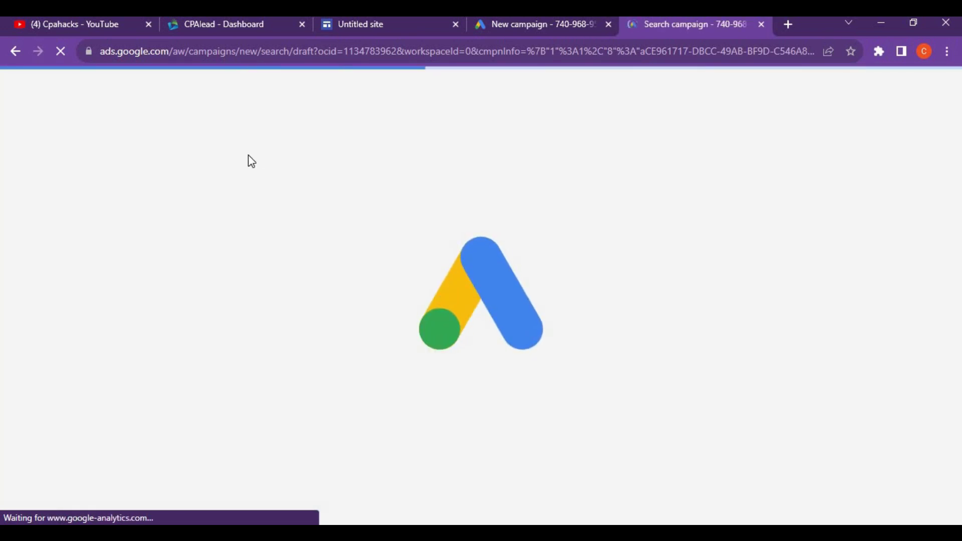
- Review the Knife Hit offer's targeting rules in CPAlead, highlighting India as the allowed country
{"action": "left_click", "coordinate": [277, 23]}
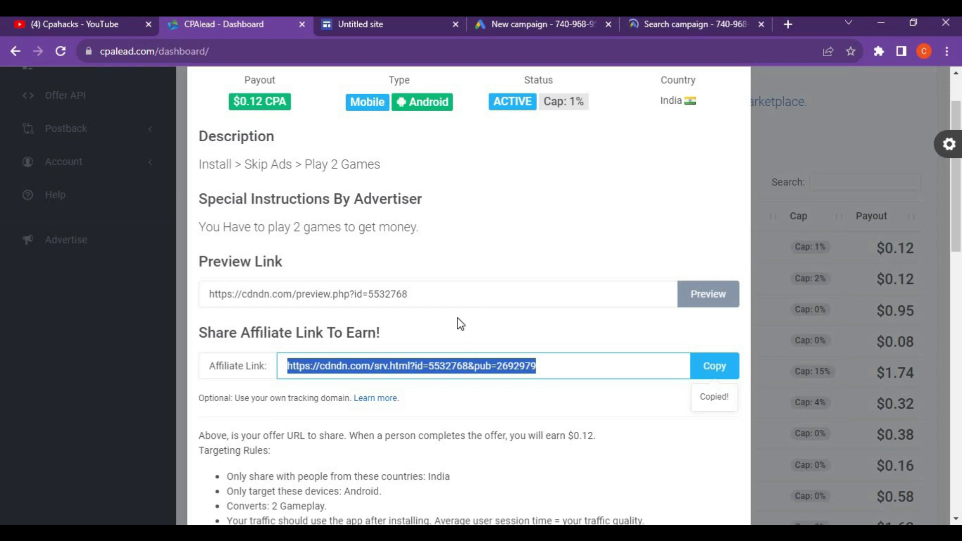
{"action": "scroll", "coordinate": [460, 324], "scroll_direction": "down", "scroll_amount": 2}
{"action": "scroll", "coordinate": [460, 324], "scroll_direction": "down", "scroll_amount": 4}
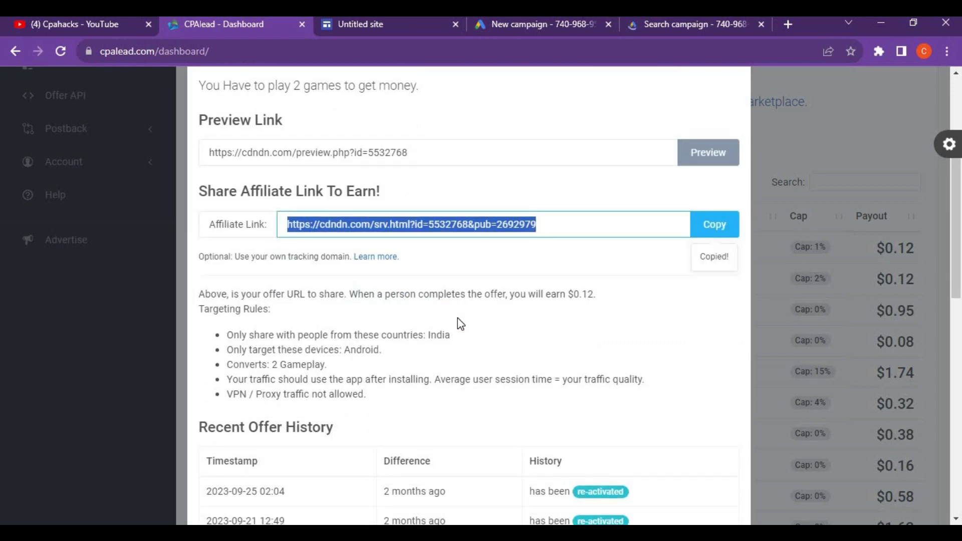
{"action": "scroll", "coordinate": [278, 310], "scroll_direction": "down", "scroll_amount": 4}
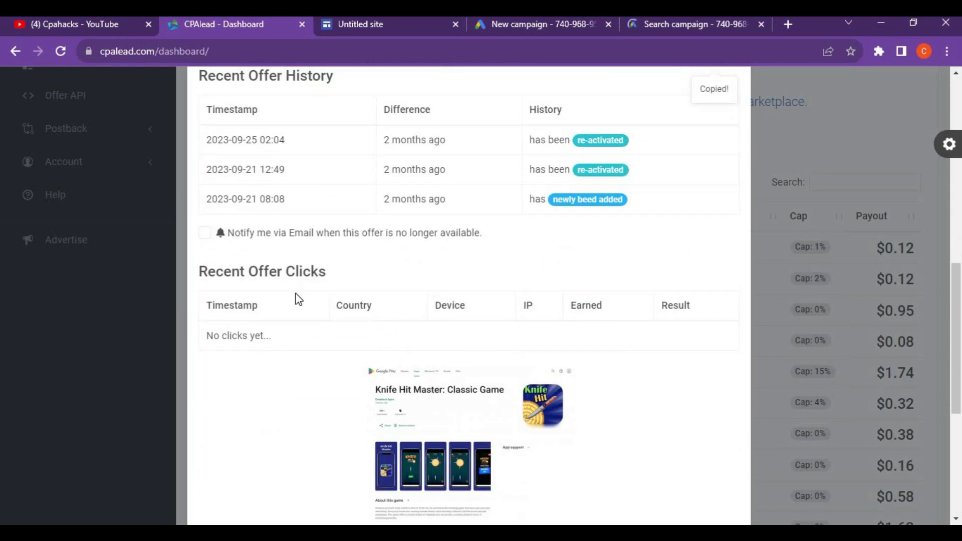
{"action": "scroll", "coordinate": [278, 310], "scroll_direction": "up", "scroll_amount": 3}
{"action": "scroll", "coordinate": [391, 193], "scroll_direction": "up", "scroll_amount": 3}
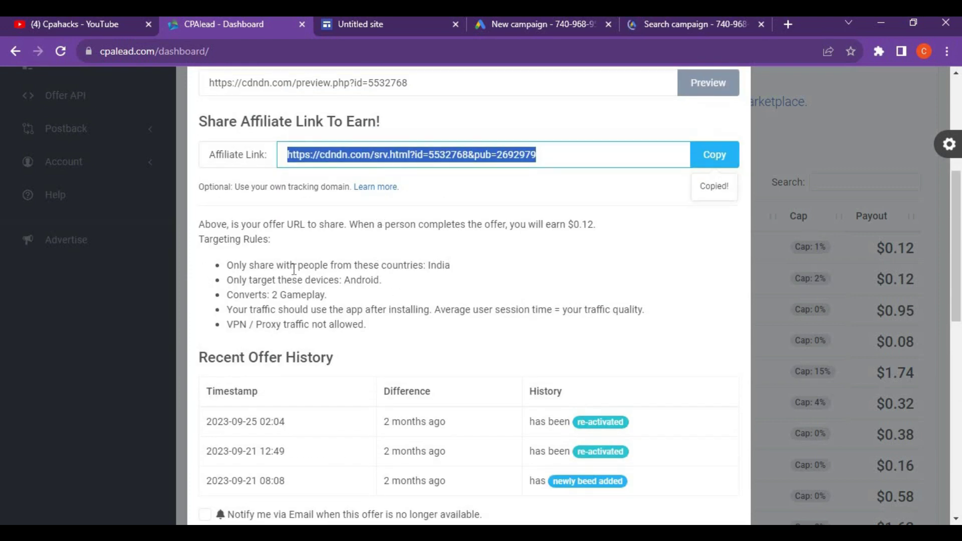
{"action": "left_click_drag", "start_coordinate": [429, 265], "coordinate": [494, 273]}
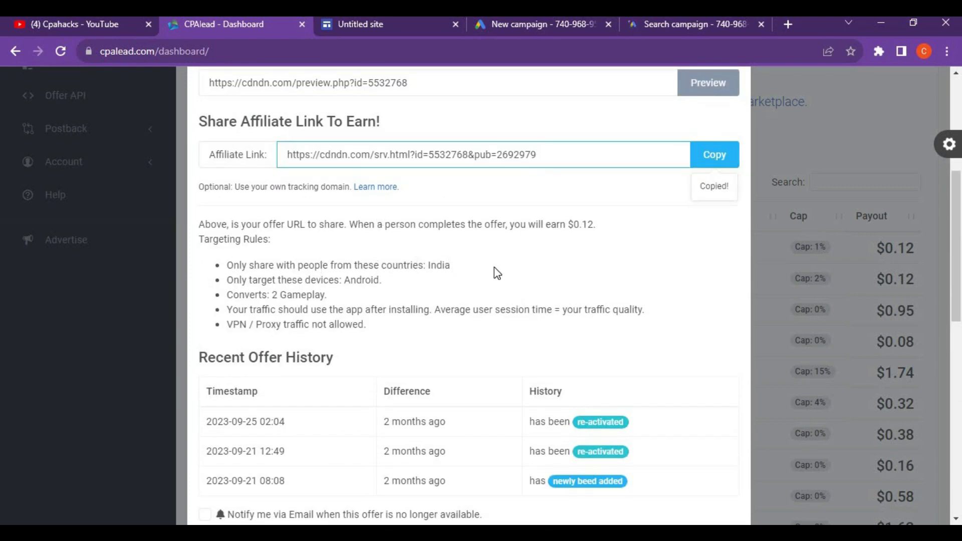
{"action": "left_click", "coordinate": [564, 28]}
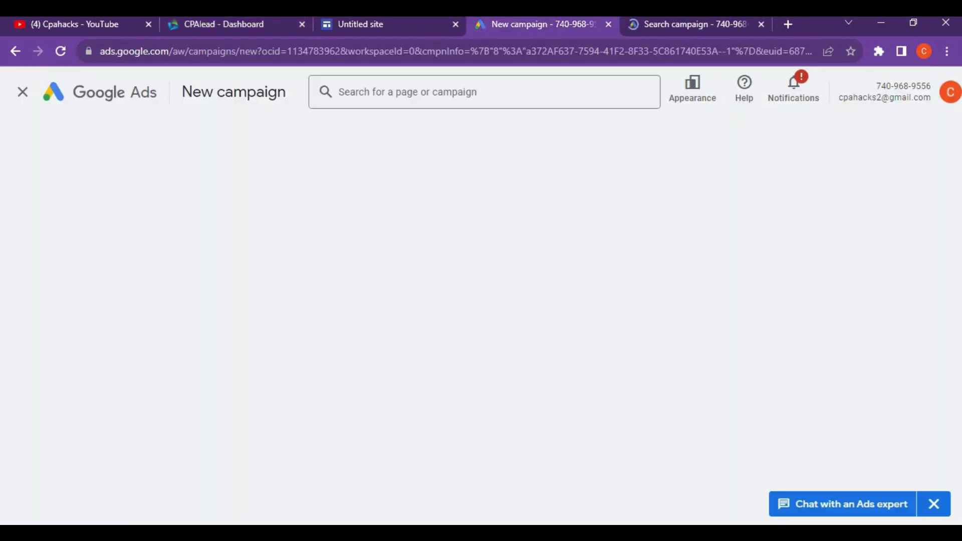
- Set the Search campaign's bidding focus to Clicks after dismissing the guidance prompts
{"action": "left_click", "coordinate": [693, 31]}
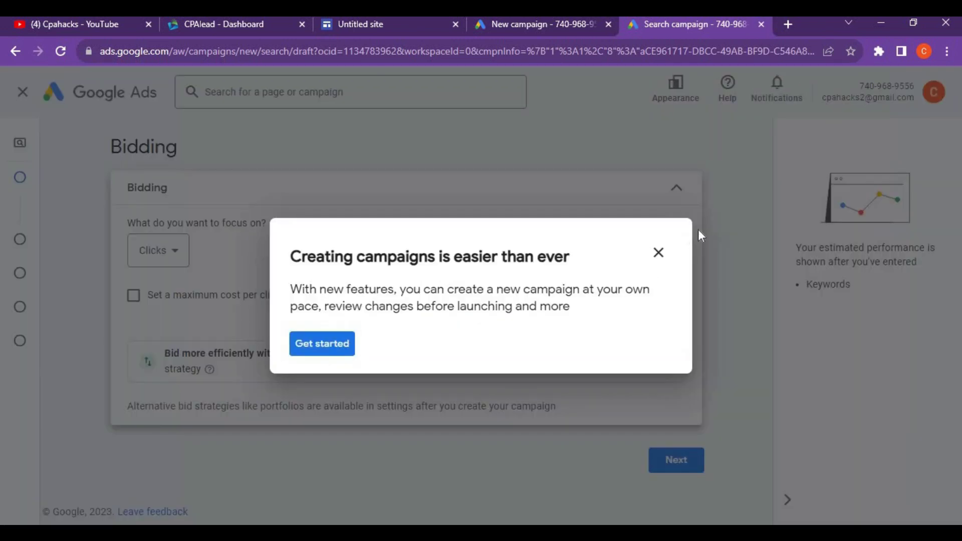
{"action": "left_click", "coordinate": [658, 253]}
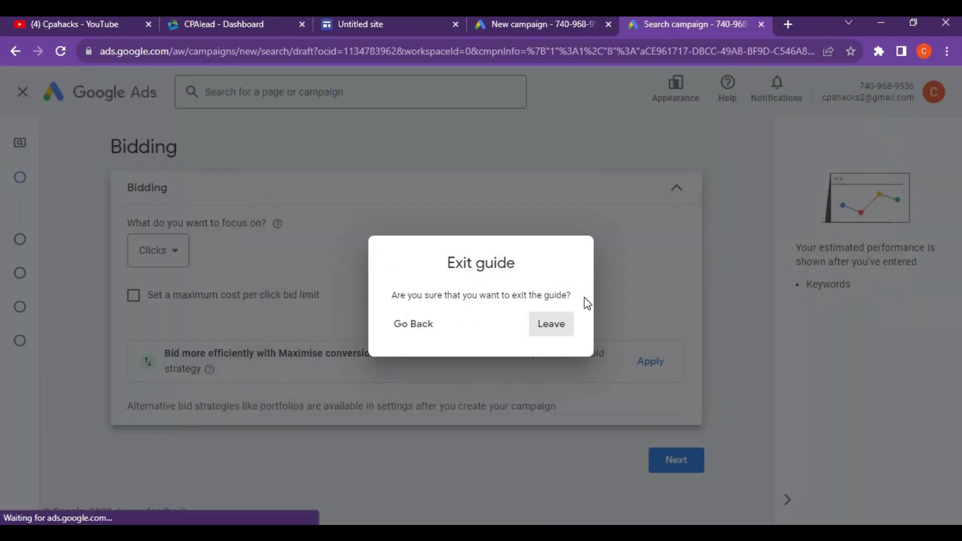
{"action": "left_click", "coordinate": [552, 329]}
{"action": "left_click", "coordinate": [772, 126]}
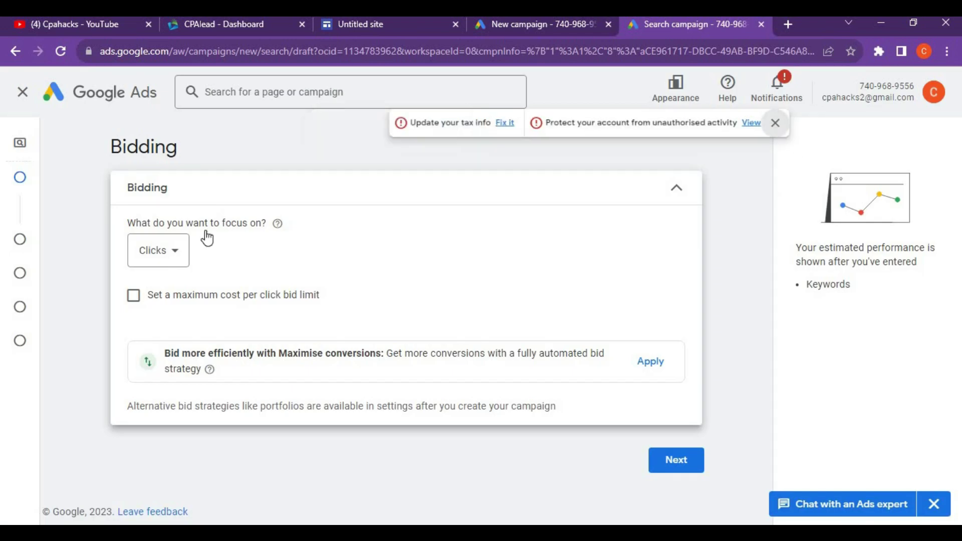
{"action": "left_click", "coordinate": [153, 262]}
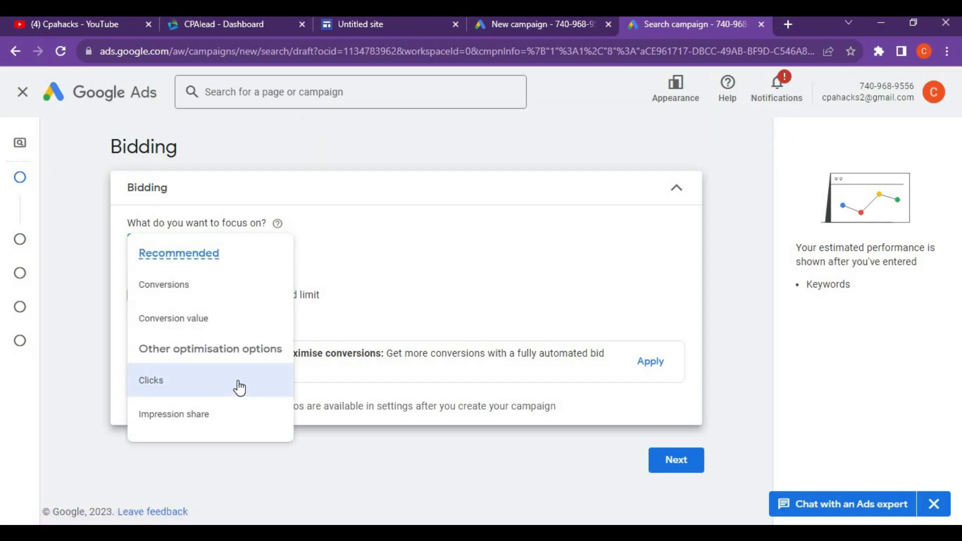
{"action": "left_click", "coordinate": [234, 387]}
{"action": "left_click", "coordinate": [683, 470]}
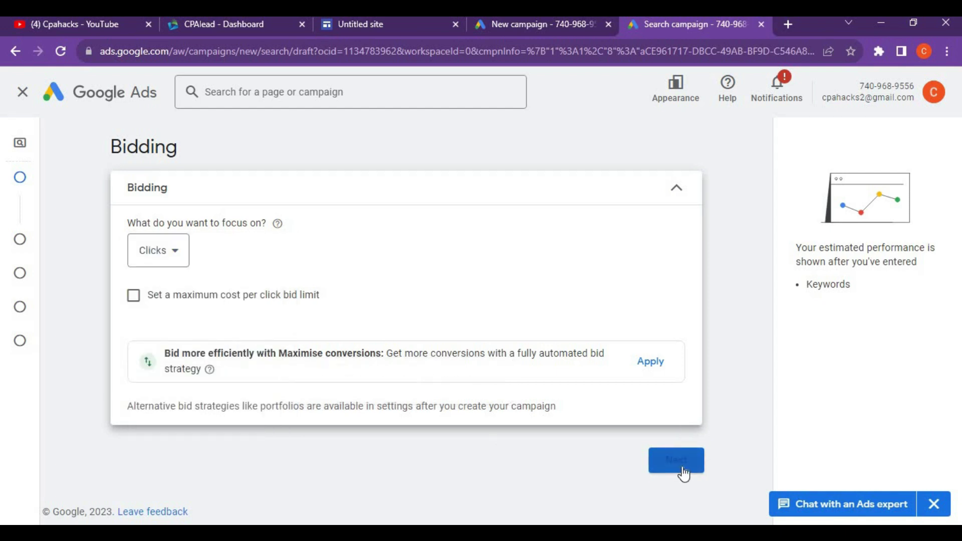
- Target India as the only location, leaving audience segments unset, and continue
{"action": "scroll", "coordinate": [437, 430], "scroll_direction": "down", "scroll_amount": 7}
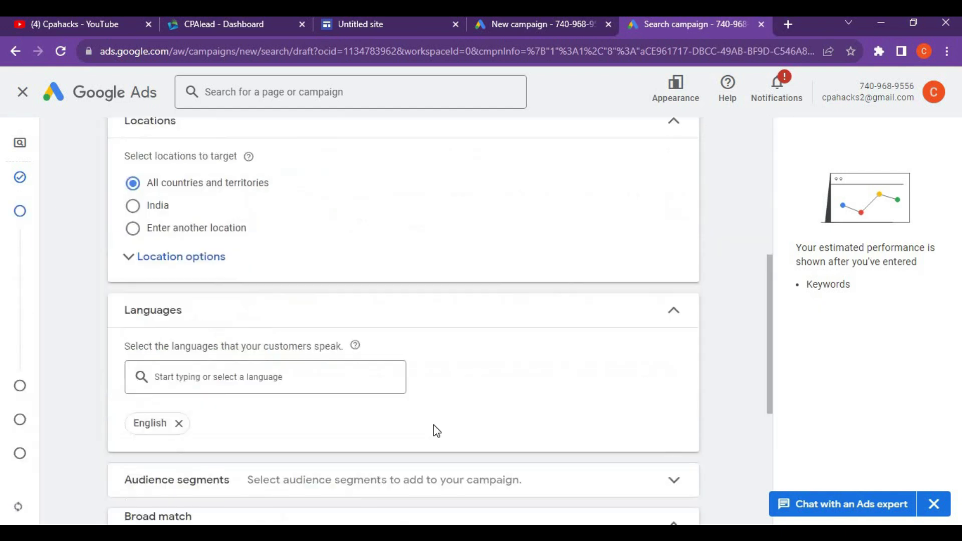
{"action": "left_click", "coordinate": [157, 209]}
{"action": "scroll", "coordinate": [226, 341], "scroll_direction": "down", "scroll_amount": 1}
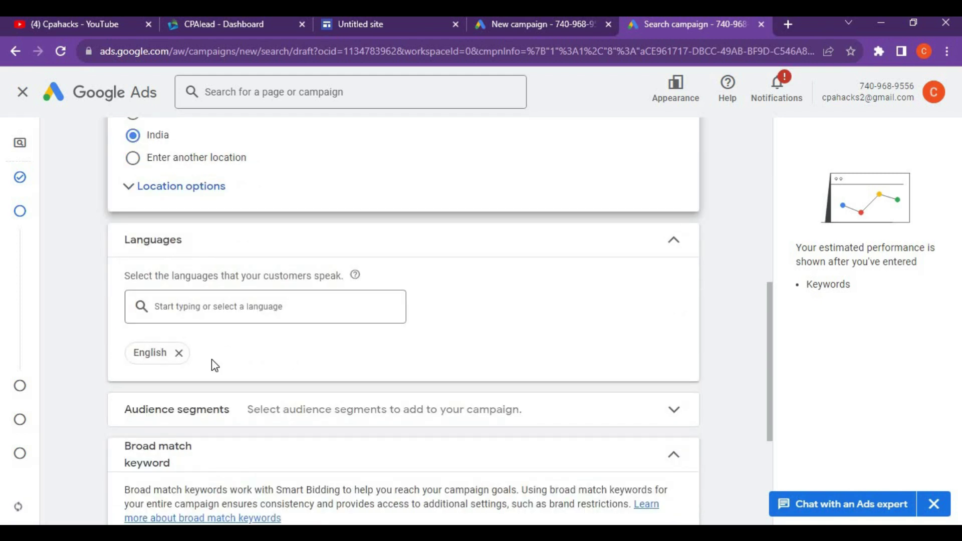
{"action": "scroll", "coordinate": [214, 365], "scroll_direction": "down", "scroll_amount": 1}
{"action": "scroll", "coordinate": [343, 326], "scroll_direction": "down", "scroll_amount": 2}
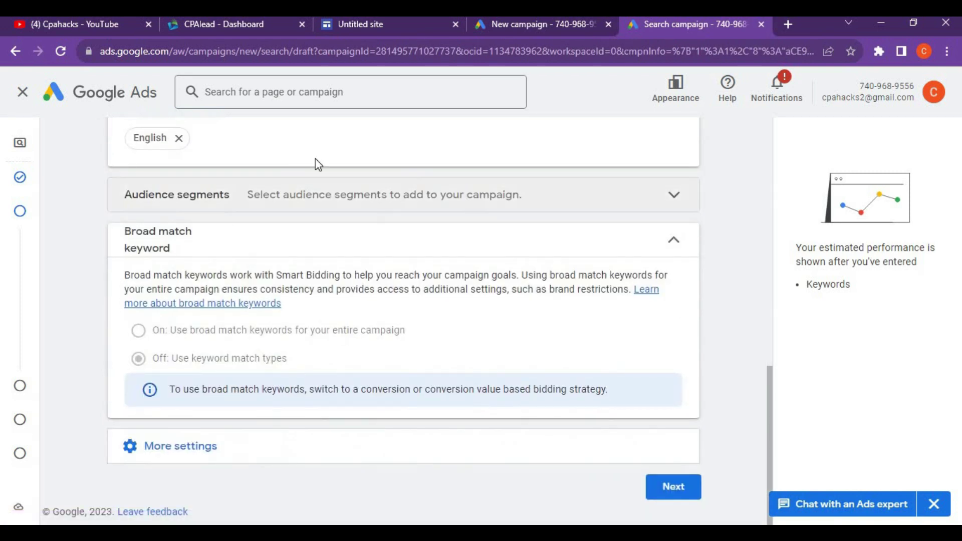
{"action": "left_click", "coordinate": [325, 198]}
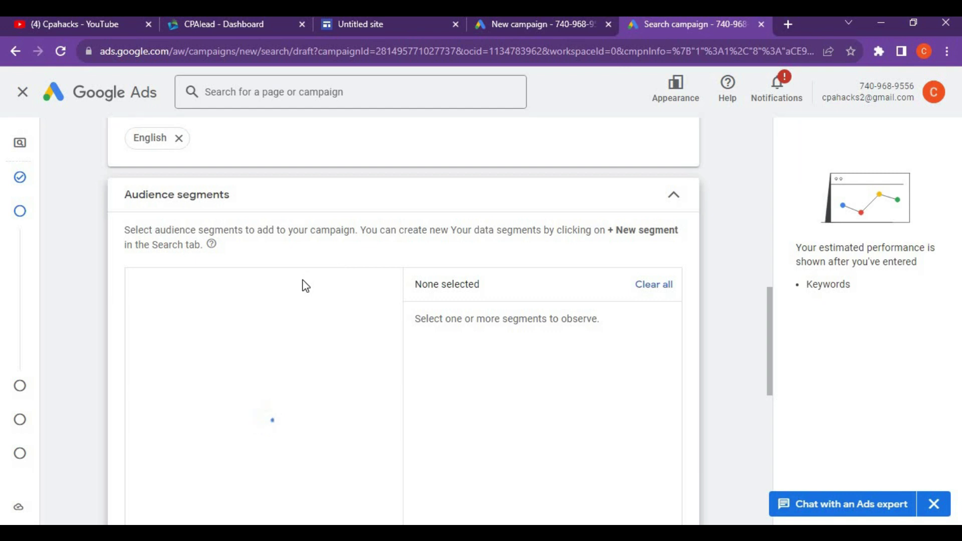
{"action": "left_click", "coordinate": [356, 214]}
{"action": "scroll", "coordinate": [286, 370], "scroll_direction": "down", "scroll_amount": 3}
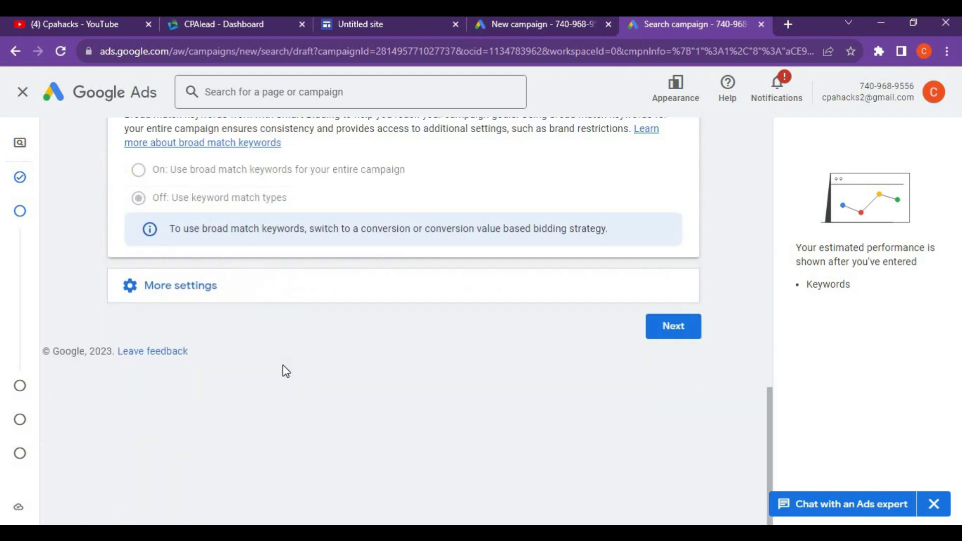
{"action": "left_click", "coordinate": [658, 331]}
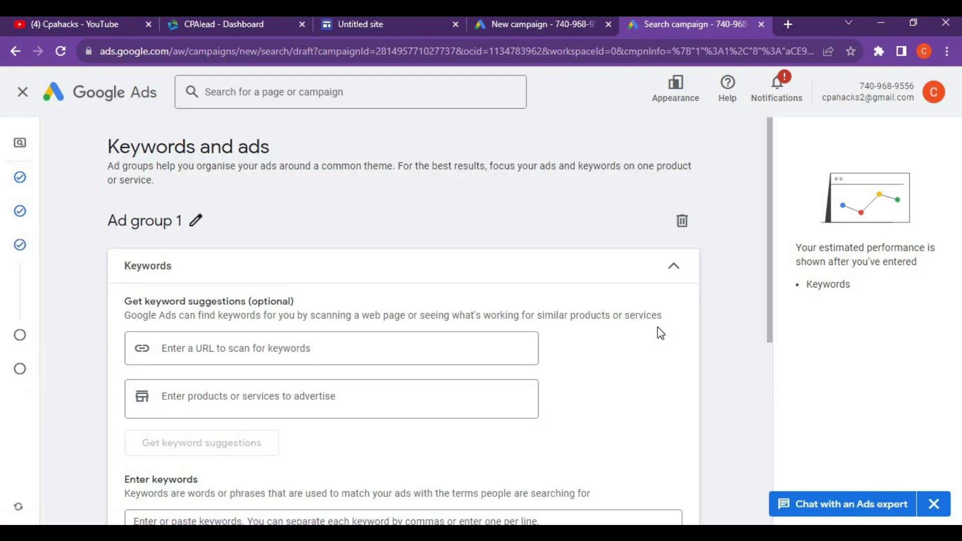
- Close the keywords guide and enter 'Install games apps' as Ad group 1's keyword
{"action": "scroll", "coordinate": [229, 371], "scroll_direction": "down", "scroll_amount": 1}
{"action": "left_click", "coordinate": [245, 276]}
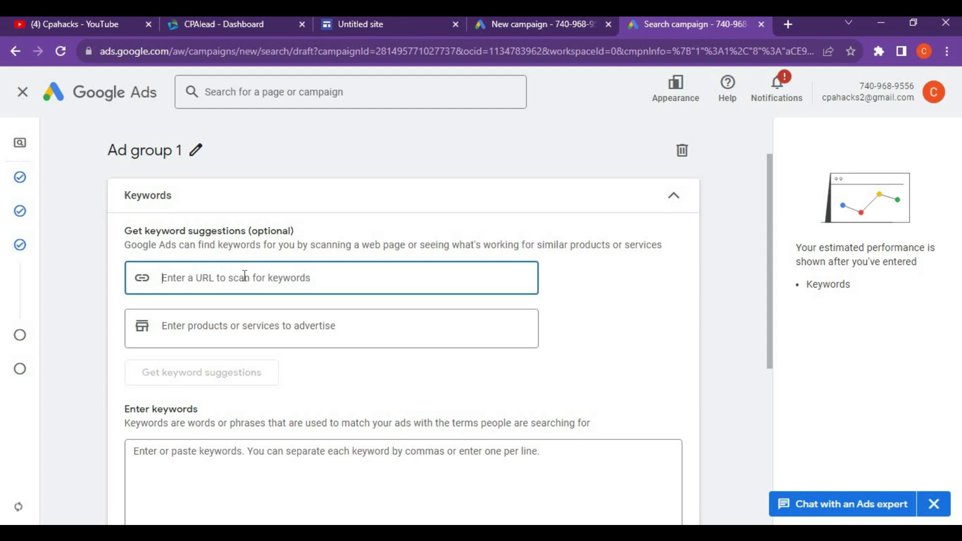
{"action": "left_click", "coordinate": [658, 228]}
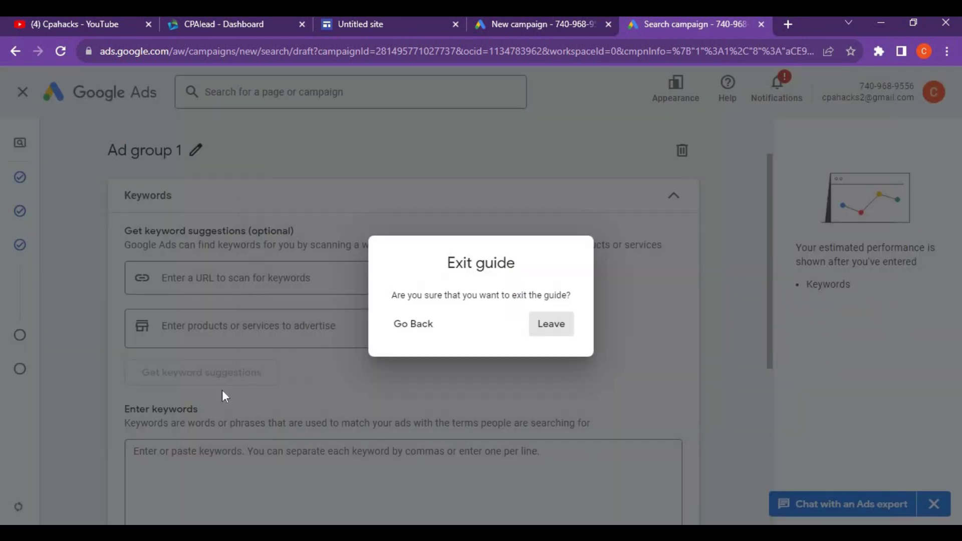
{"action": "left_click", "coordinate": [551, 330]}
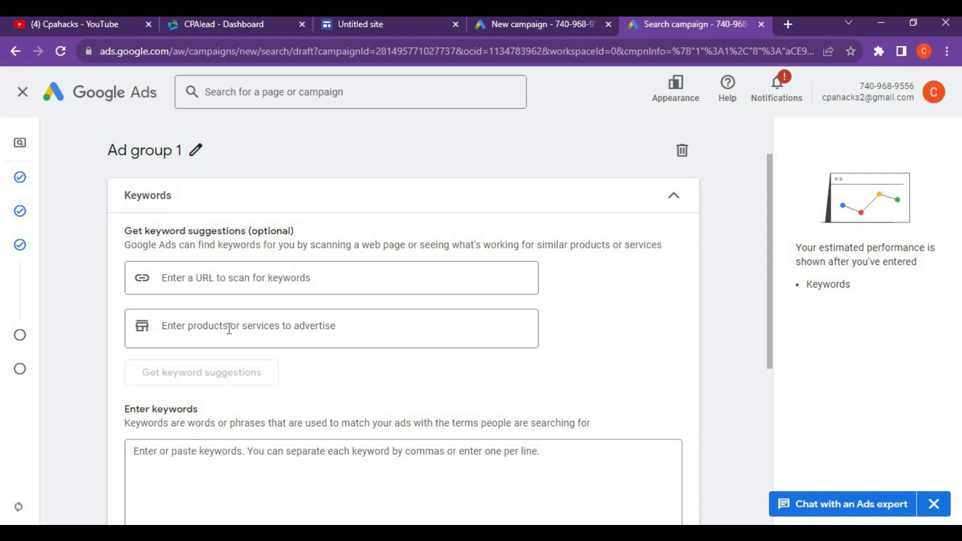
{"action": "left_click", "coordinate": [254, 283]}
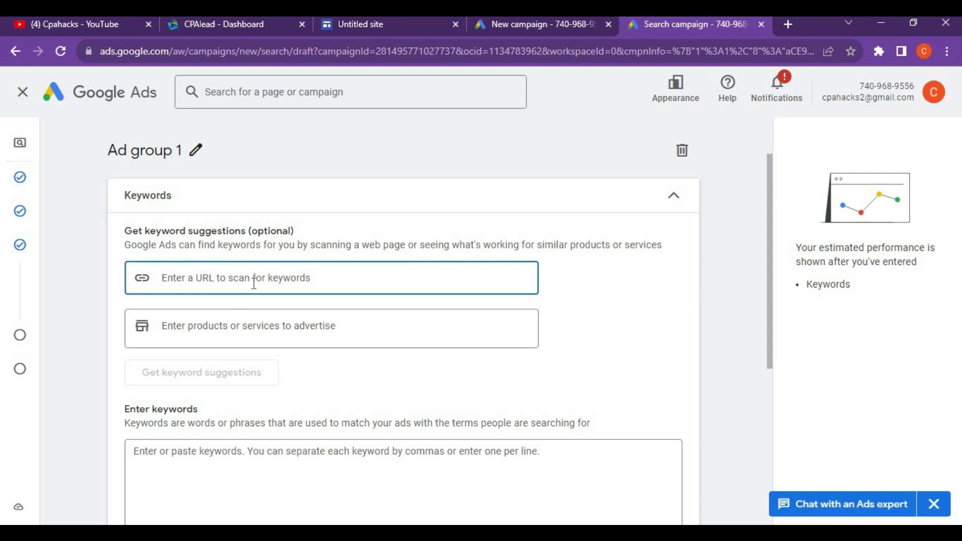
{"action": "scroll", "coordinate": [254, 283], "scroll_direction": "down", "scroll_amount": 1}
{"action": "left_click", "coordinate": [409, 371]}
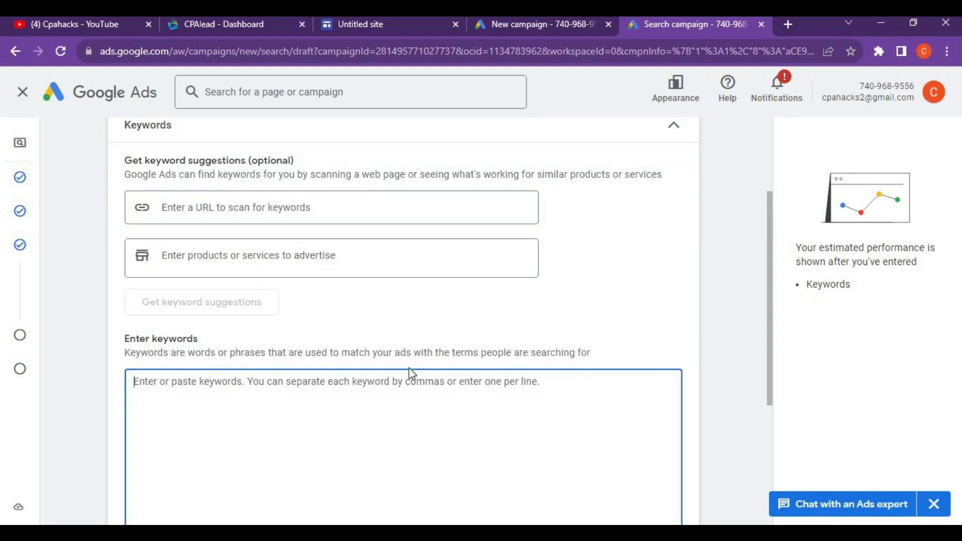
{"action": "scroll", "coordinate": [409, 371], "scroll_direction": "down", "scroll_amount": 2}
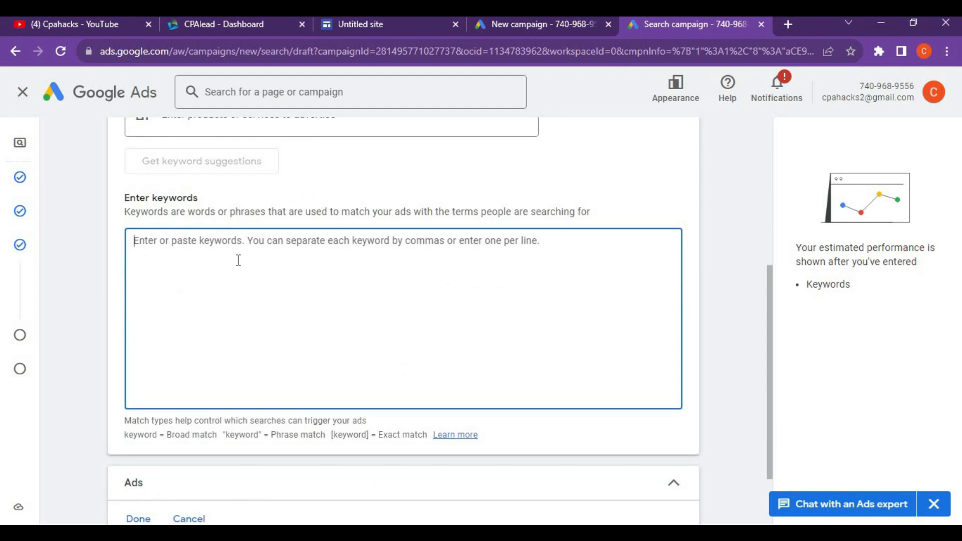
{"action": "type", "text": "Instal"}
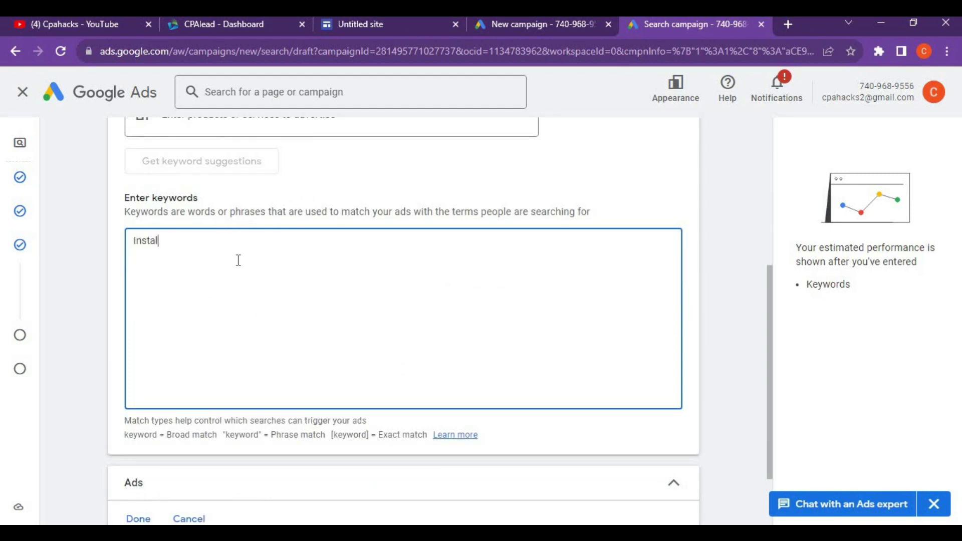
{"action": "type", "text": "l games apps"}
- Paste the Google Sites page address as the ad's Final URL
{"action": "scroll", "coordinate": [236, 268], "scroll_direction": "down", "scroll_amount": 7}
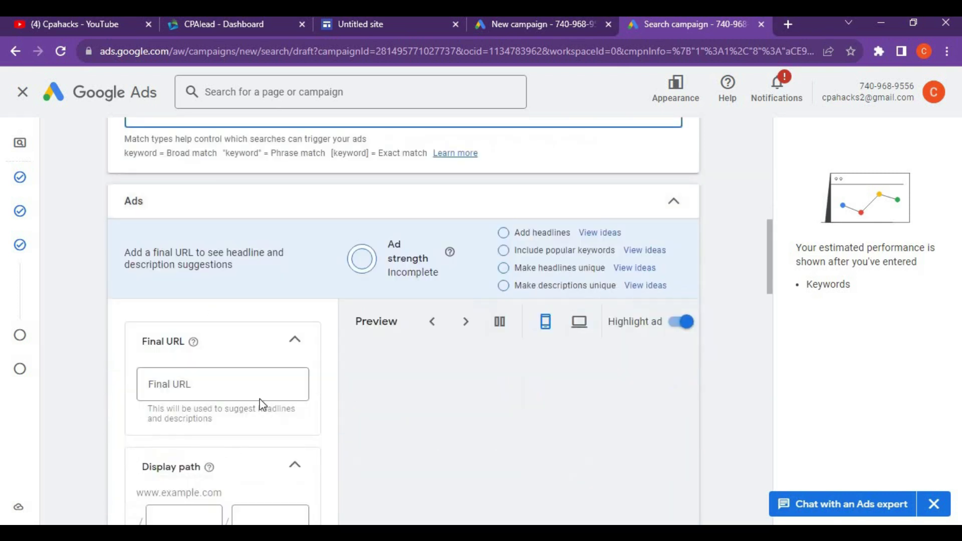
{"action": "left_click", "coordinate": [234, 321]}
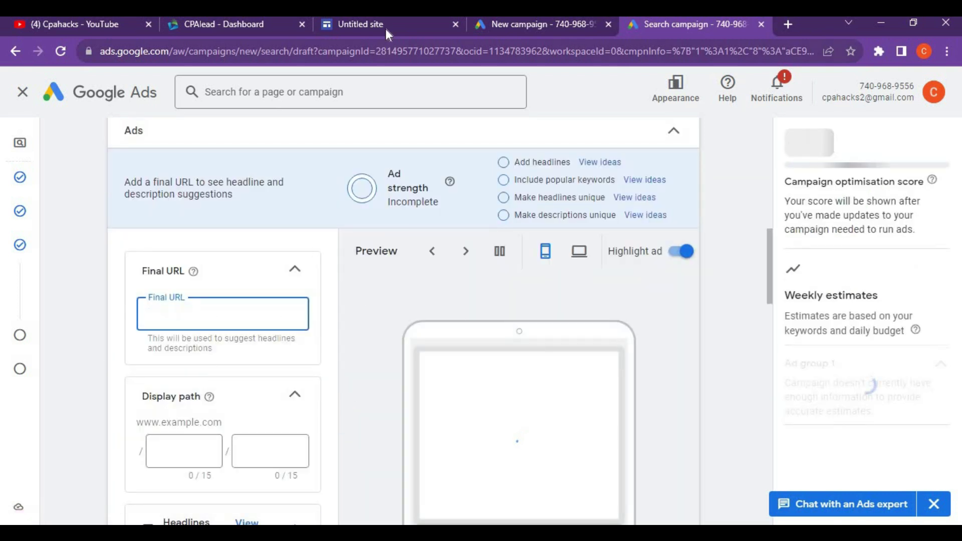
{"action": "left_click", "coordinate": [386, 28]}
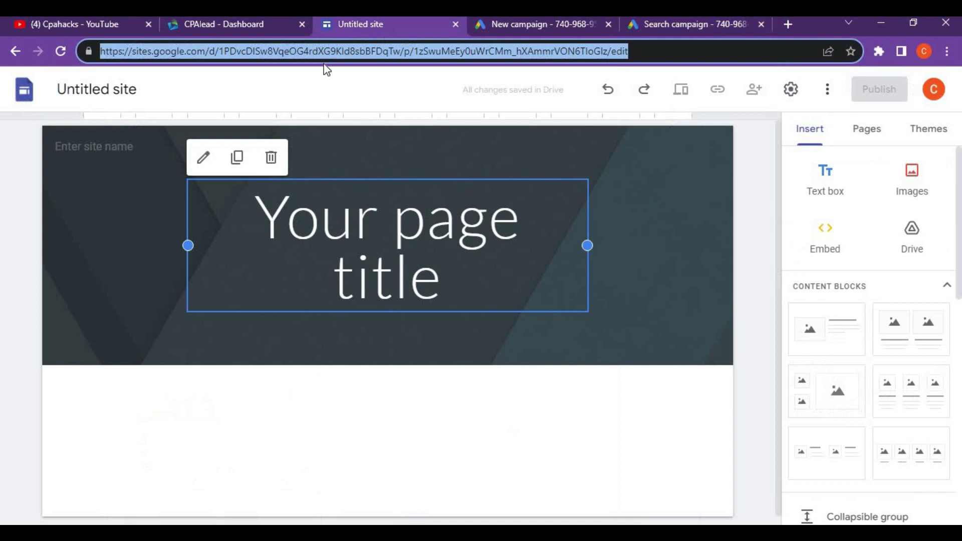
{"action": "left_click", "coordinate": [686, 24]}
{"action": "left_click", "coordinate": [191, 311]}
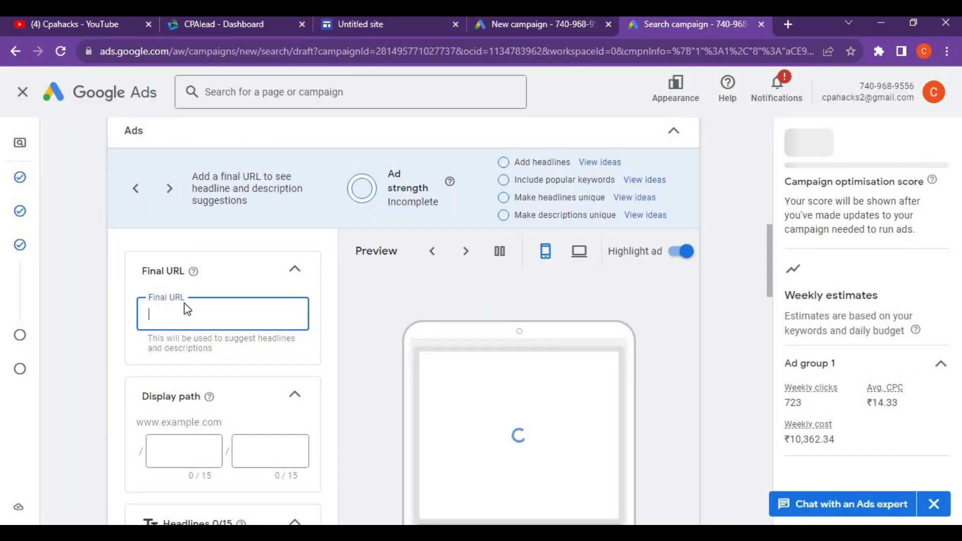
{"action": "key", "text": "ctrl+v"}
{"action": "scroll", "coordinate": [202, 335], "scroll_direction": "down", "scroll_amount": 5}
{"action": "scroll", "coordinate": [291, 368], "scroll_direction": "down", "scroll_amount": 1}
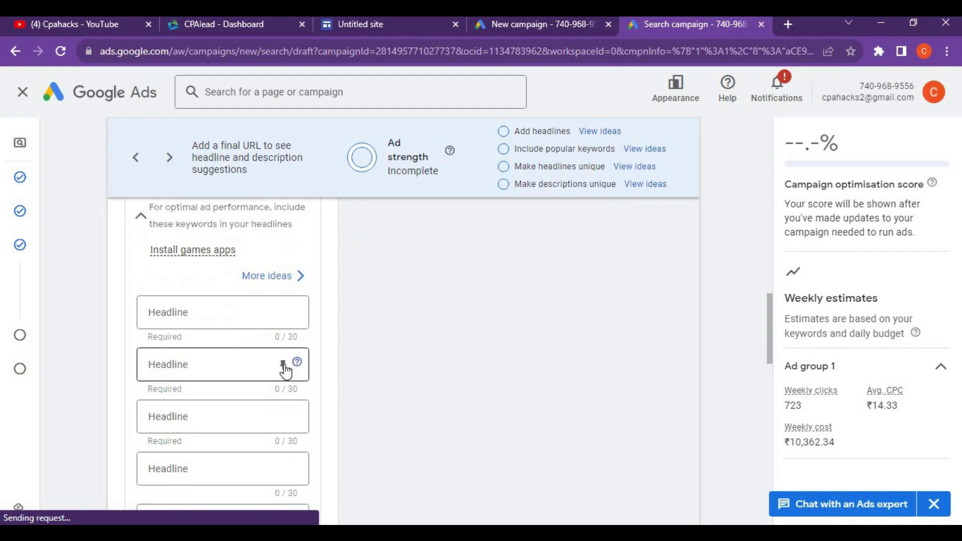
- Add the headlines 'Install aps', 'games' and 'video games' to the ad
{"action": "left_click", "coordinate": [175, 315]}
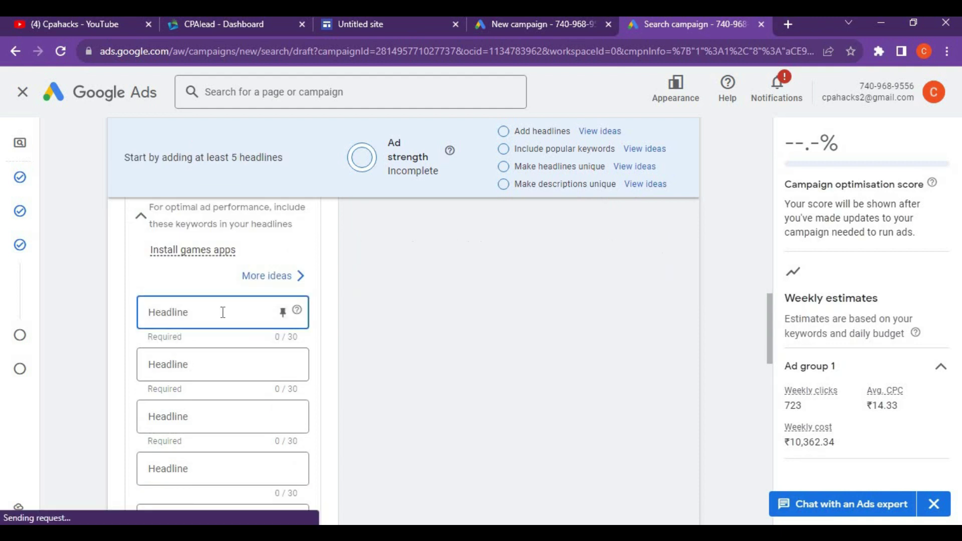
{"action": "type", "text": "Install aps"}
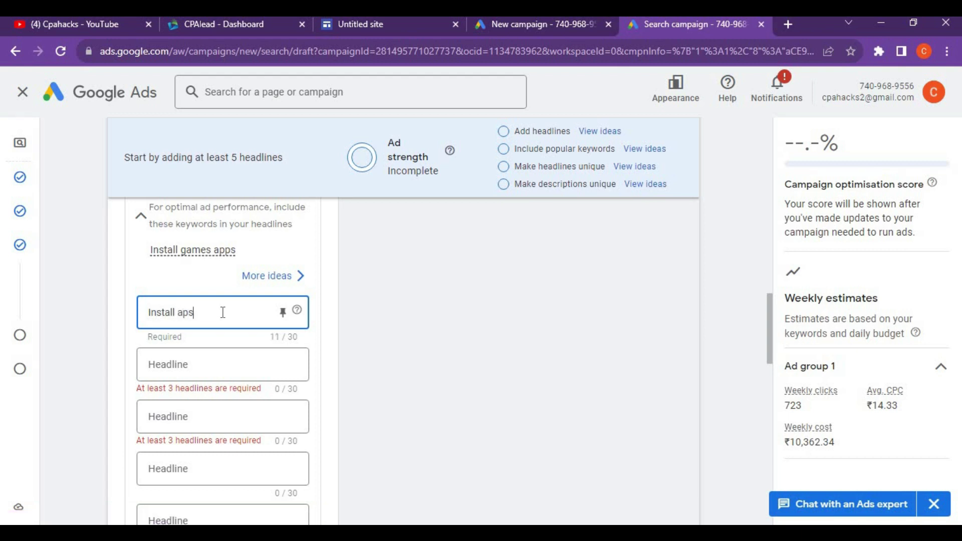
{"action": "left_click", "coordinate": [202, 370]}
{"action": "type", "text": "games"}
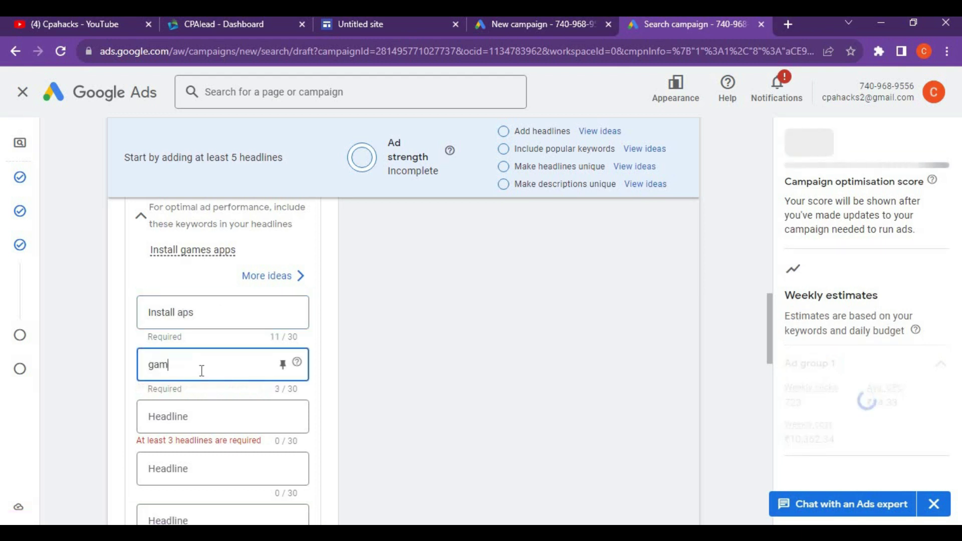
{"action": "left_click", "coordinate": [219, 414]}
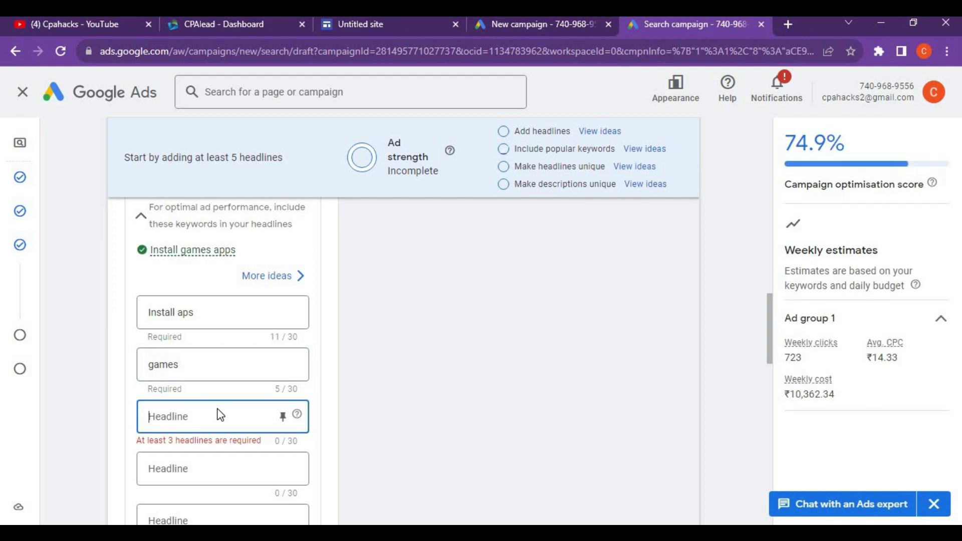
{"action": "type", "text": "video "}
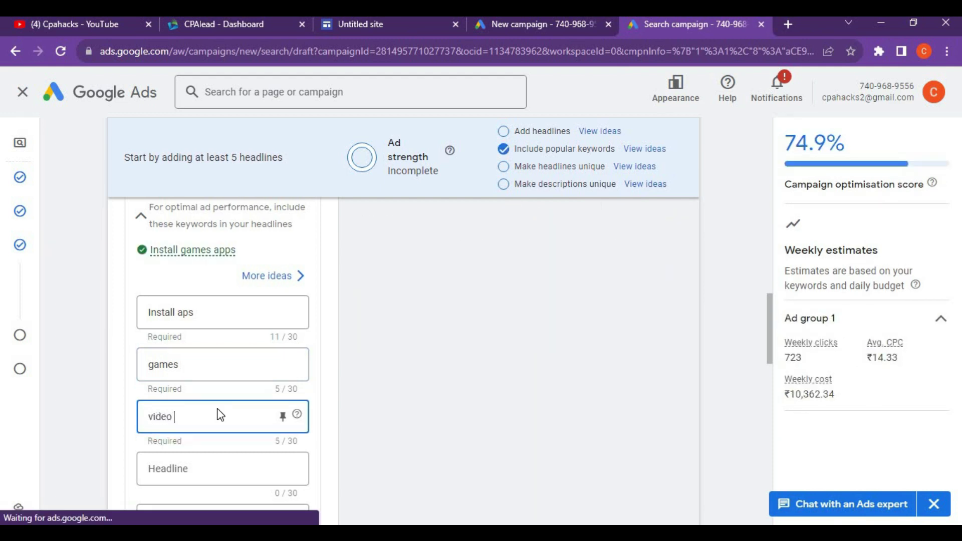
{"action": "type", "text": "games"}
{"action": "scroll", "coordinate": [217, 414], "scroll_direction": "down", "scroll_amount": 4}
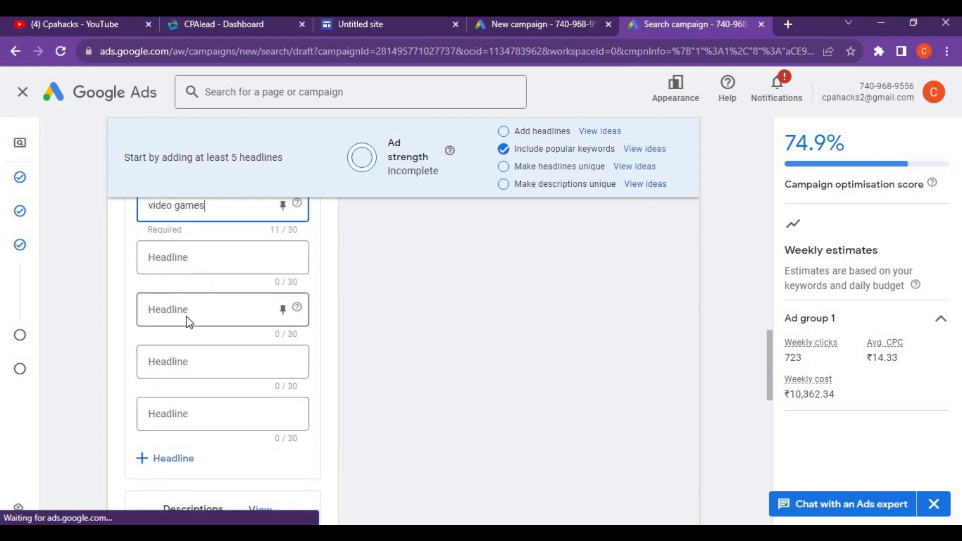
{"action": "scroll", "coordinate": [208, 368], "scroll_direction": "down", "scroll_amount": 4}
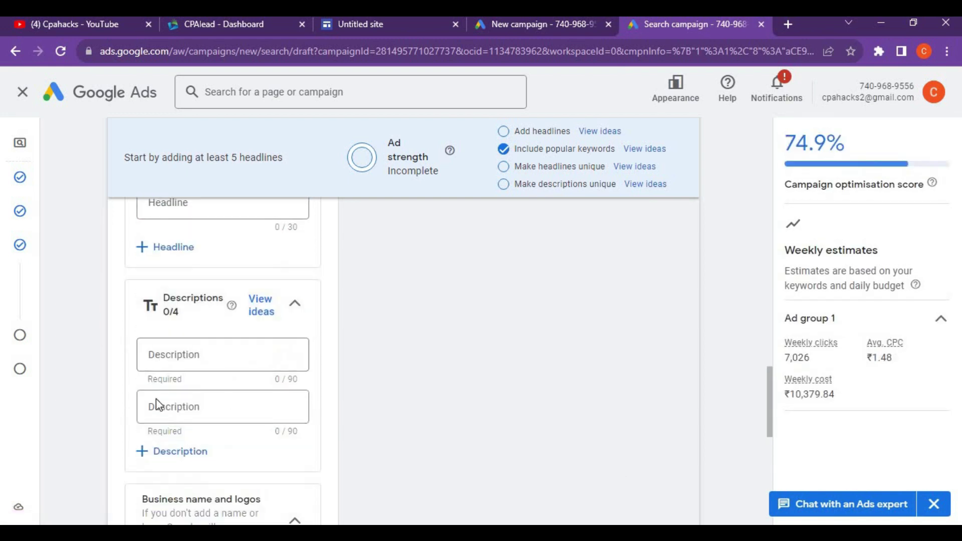
{"action": "scroll", "coordinate": [215, 406], "scroll_direction": "down", "scroll_amount": 2}
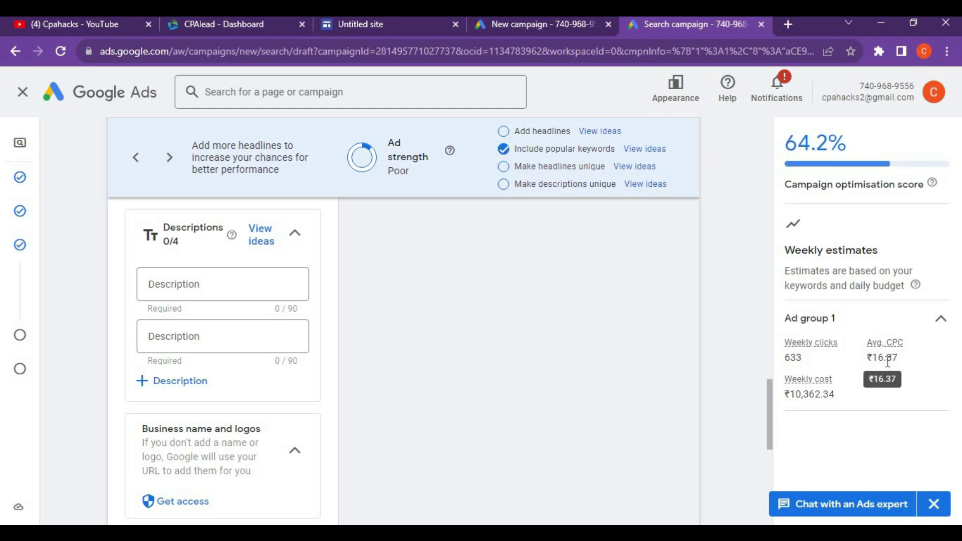
{"action": "key", "text": "super"}
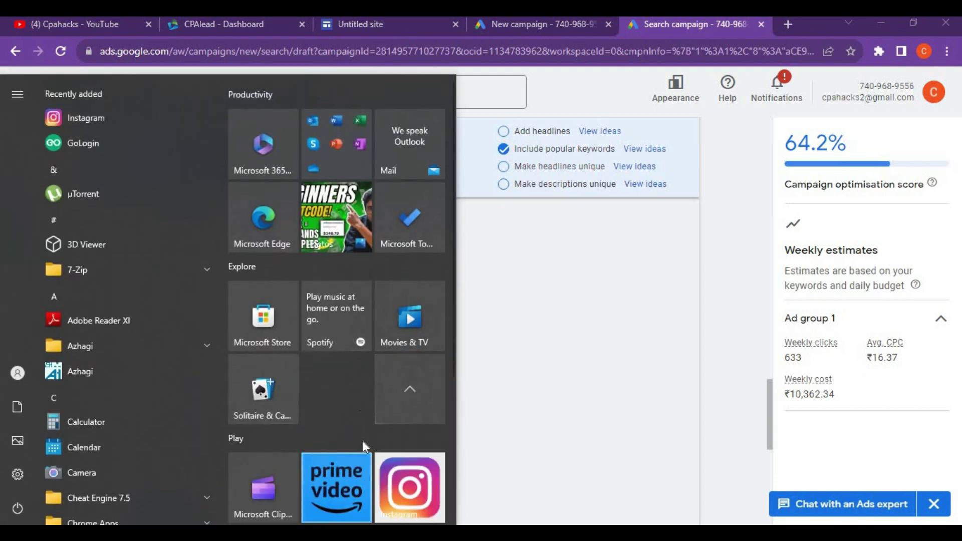
- Compute 200 × 0.12 in Calculator, getting 24
{"action": "scroll", "coordinate": [325, 426], "scroll_direction": "down", "scroll_amount": 2}
{"action": "left_click", "coordinate": [330, 364]}
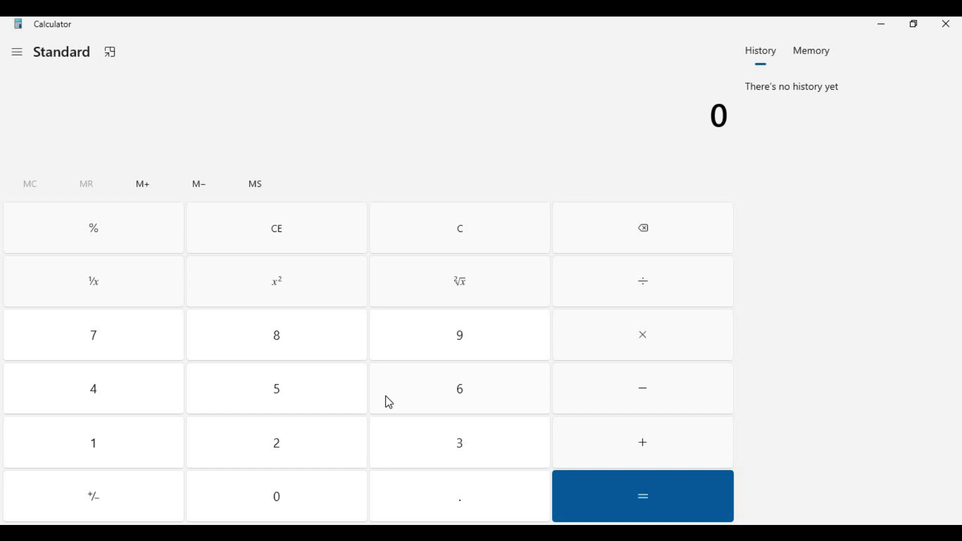
{"action": "type", "text": "200"}
{"action": "left_click", "coordinate": [646, 345]}
{"action": "left_click", "coordinate": [277, 504]}
{"action": "left_click", "coordinate": [441, 506]}
{"action": "left_click", "coordinate": [129, 440]}
{"action": "left_click", "coordinate": [301, 446]}
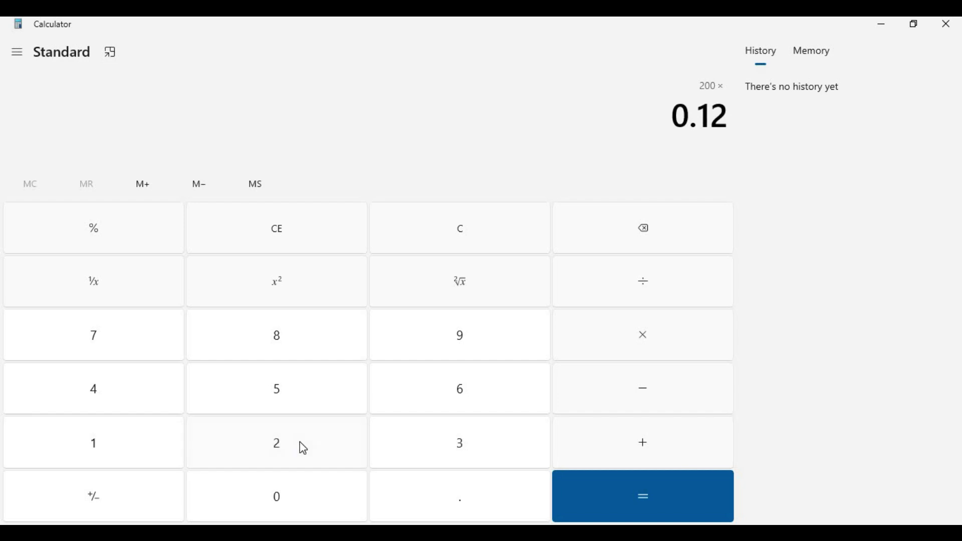
{"action": "key", "text": "Return"}
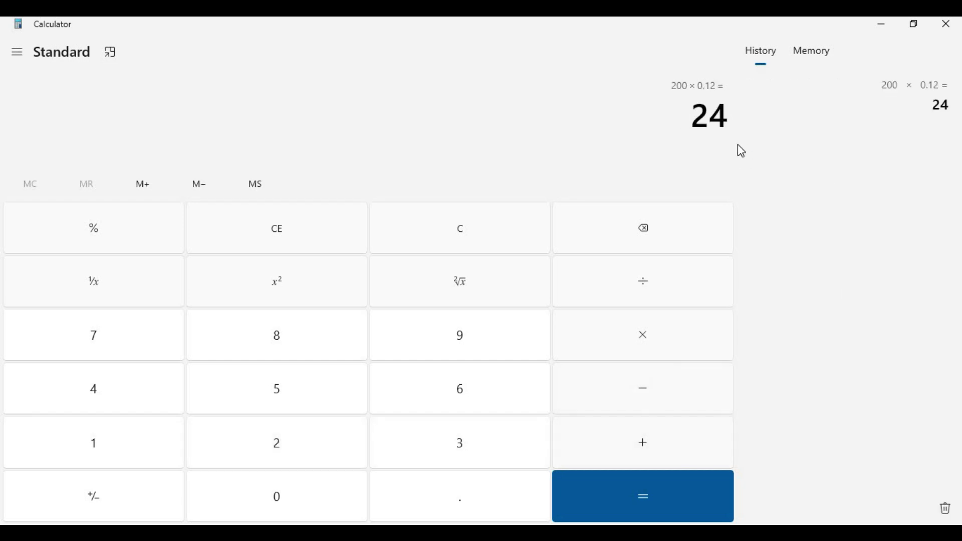